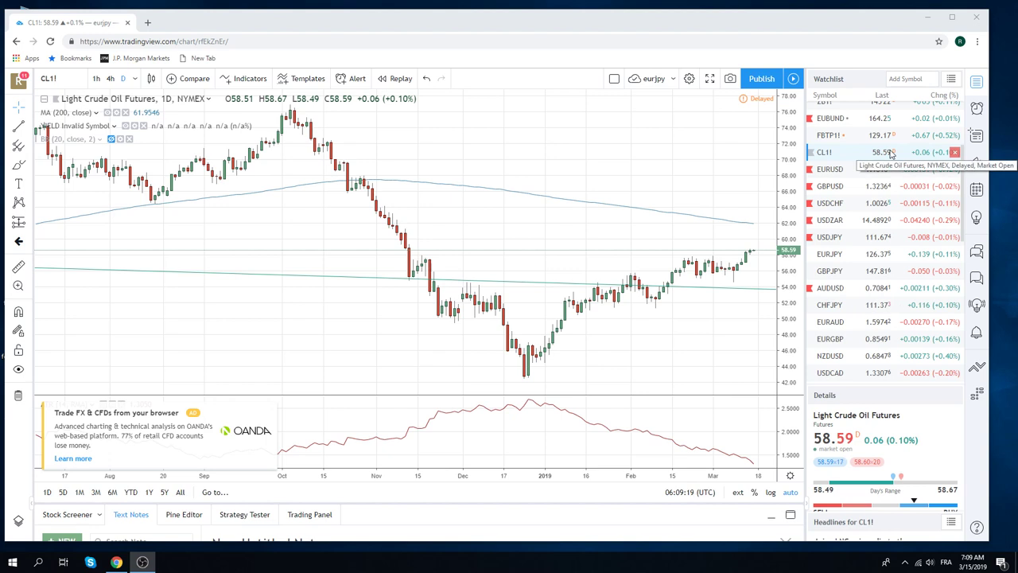
Switch the chart from crude oil to the ES1! S&P 500 E-mini futures daily chart
{"action": "scroll", "coordinate": [889, 159], "scroll_direction": "up", "scroll_amount": 1}
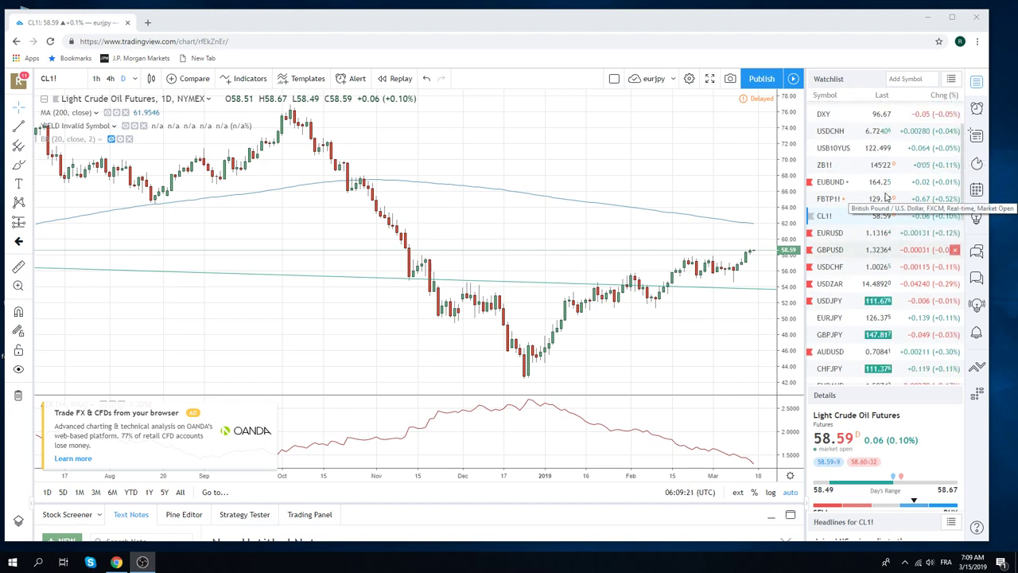
{"action": "scroll", "coordinate": [886, 196], "scroll_direction": "down", "scroll_amount": 1}
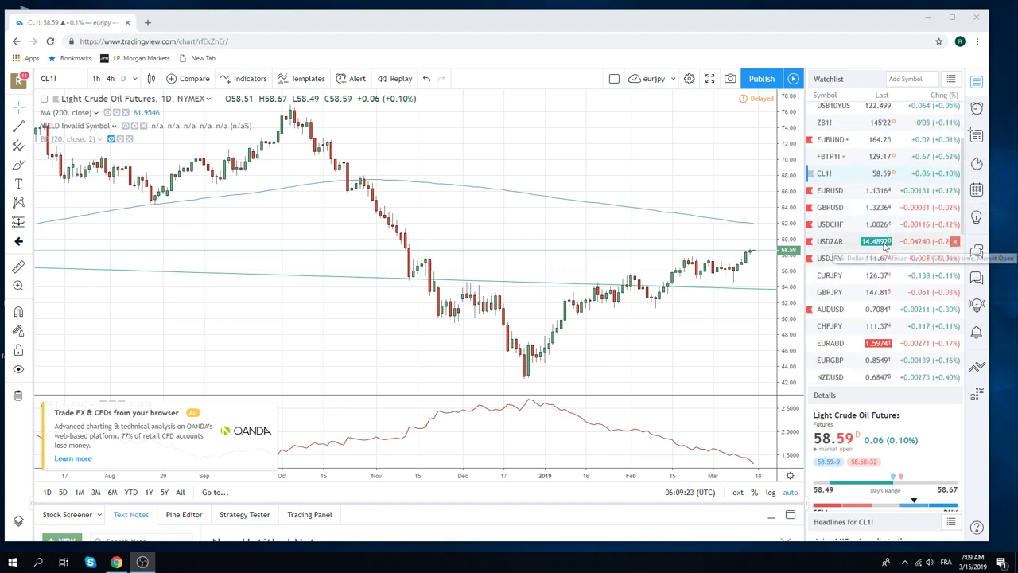
{"action": "scroll", "coordinate": [869, 263], "scroll_direction": "up", "scroll_amount": 2}
{"action": "scroll", "coordinate": [859, 207], "scroll_direction": "up", "scroll_amount": 1}
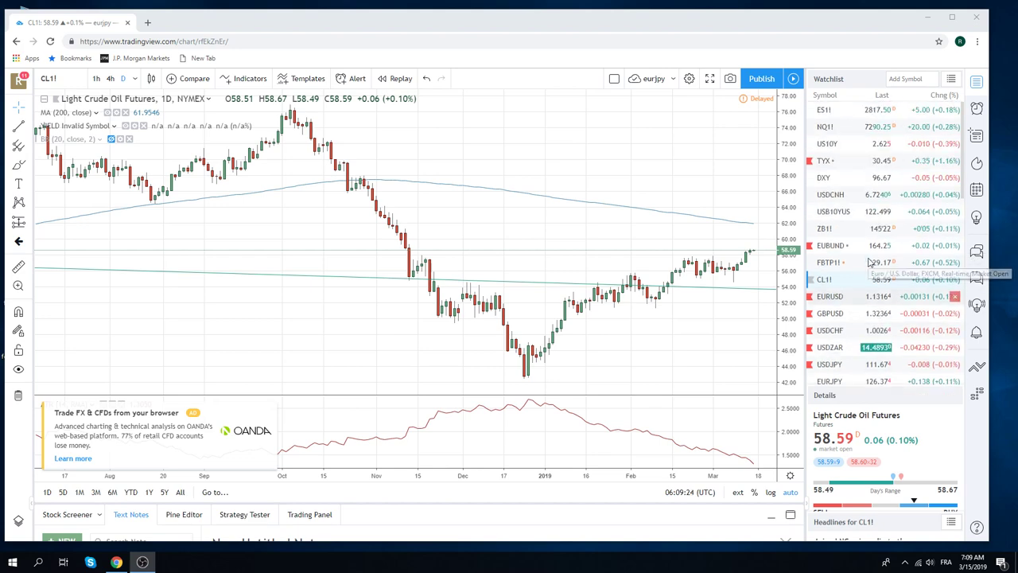
{"action": "left_click", "coordinate": [831, 110]}
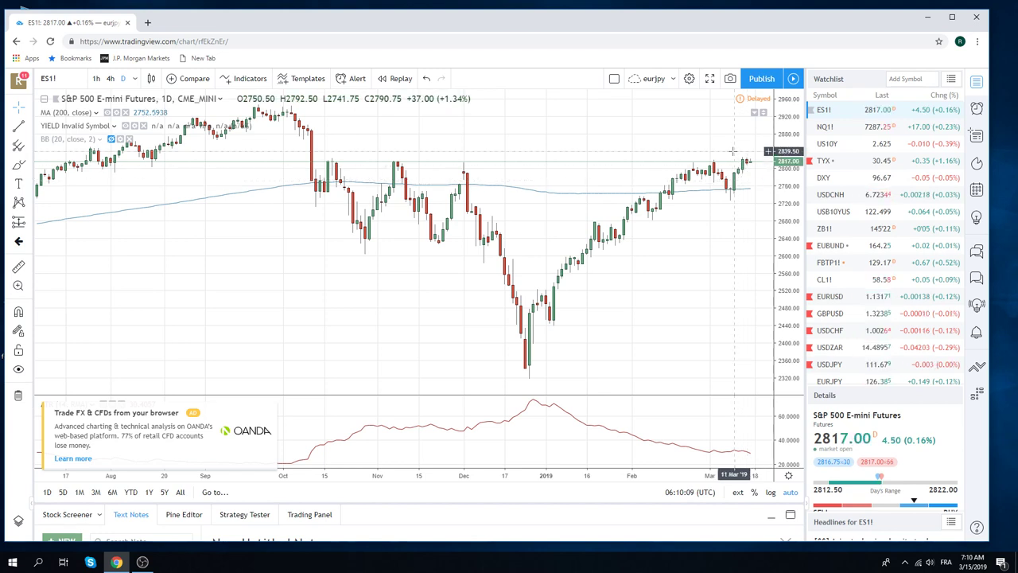
{"action": "scroll", "coordinate": [925, 232], "scroll_direction": "down", "scroll_amount": 1}
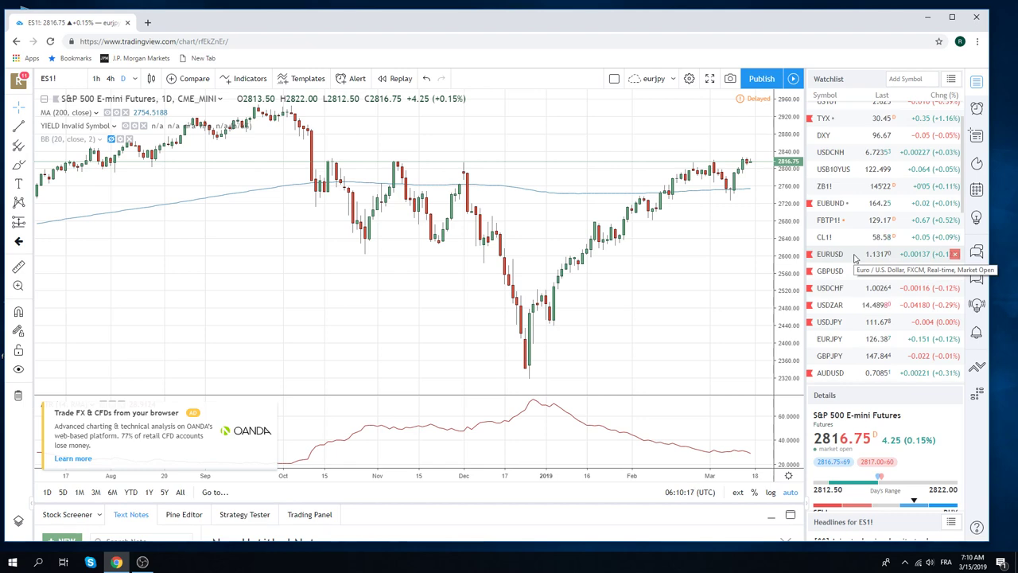
Load the USDJPY daily chart with its trendlines, then browse further down the watchlist
{"action": "left_click", "coordinate": [841, 321]}
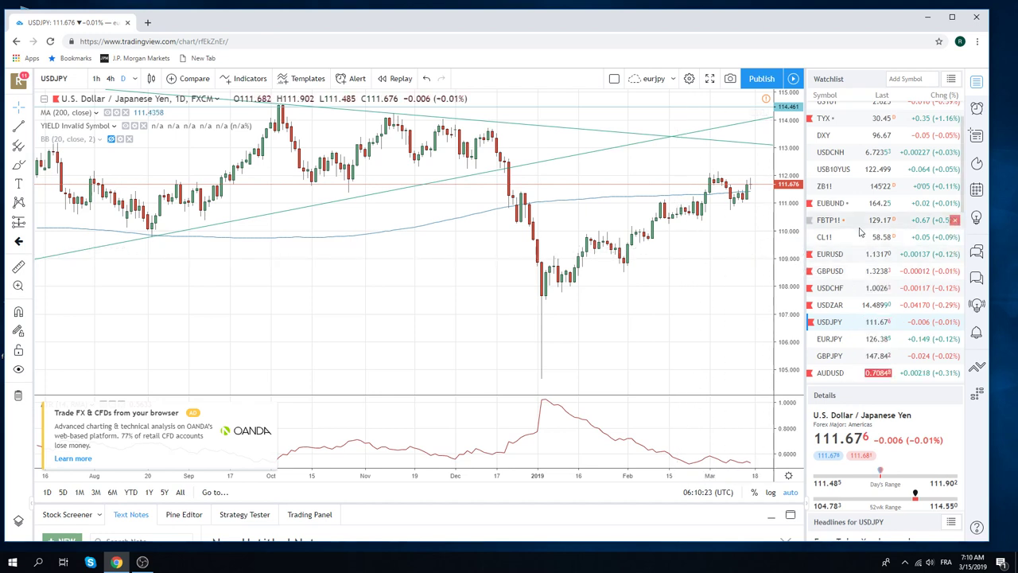
{"action": "scroll", "coordinate": [860, 232], "scroll_direction": "down", "scroll_amount": 1}
{"action": "scroll", "coordinate": [864, 231], "scroll_direction": "down", "scroll_amount": 1}
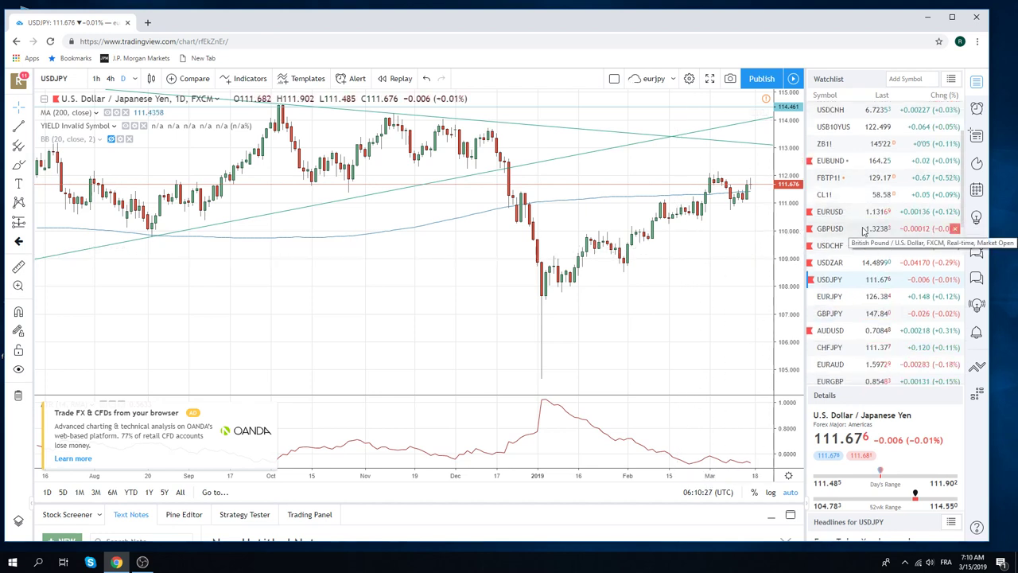
{"action": "scroll", "coordinate": [864, 231], "scroll_direction": "down", "scroll_amount": 1}
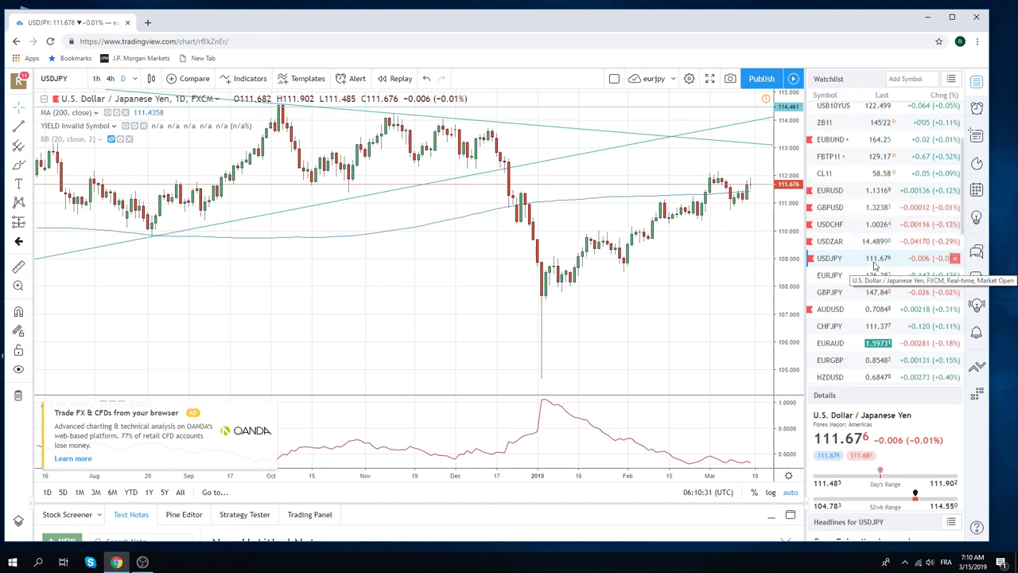
{"action": "scroll", "coordinate": [873, 259], "scroll_direction": "down", "scroll_amount": 1}
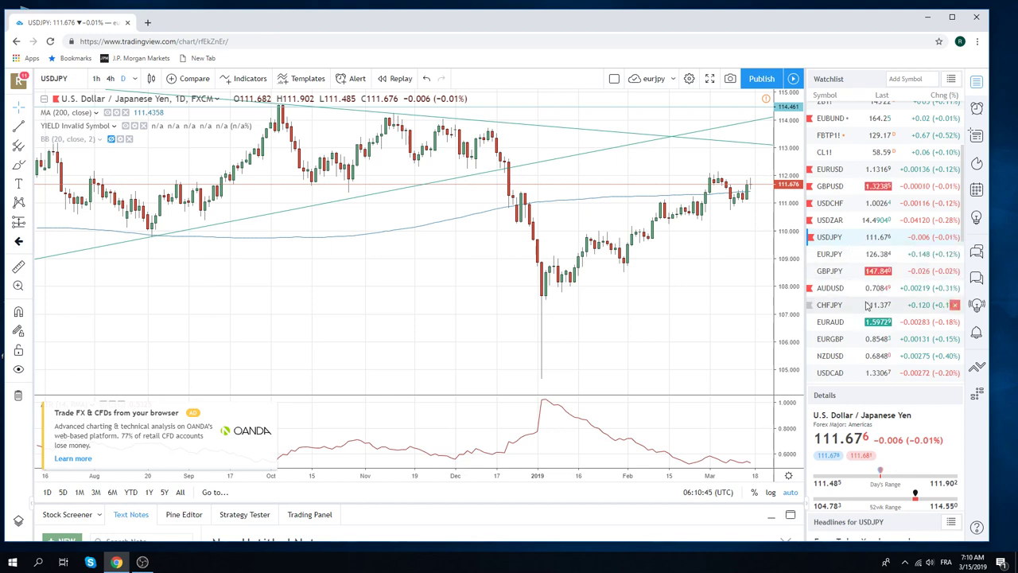
{"action": "scroll", "coordinate": [866, 312], "scroll_direction": "up", "scroll_amount": 2}
{"action": "scroll", "coordinate": [866, 312], "scroll_direction": "down", "scroll_amount": 1}
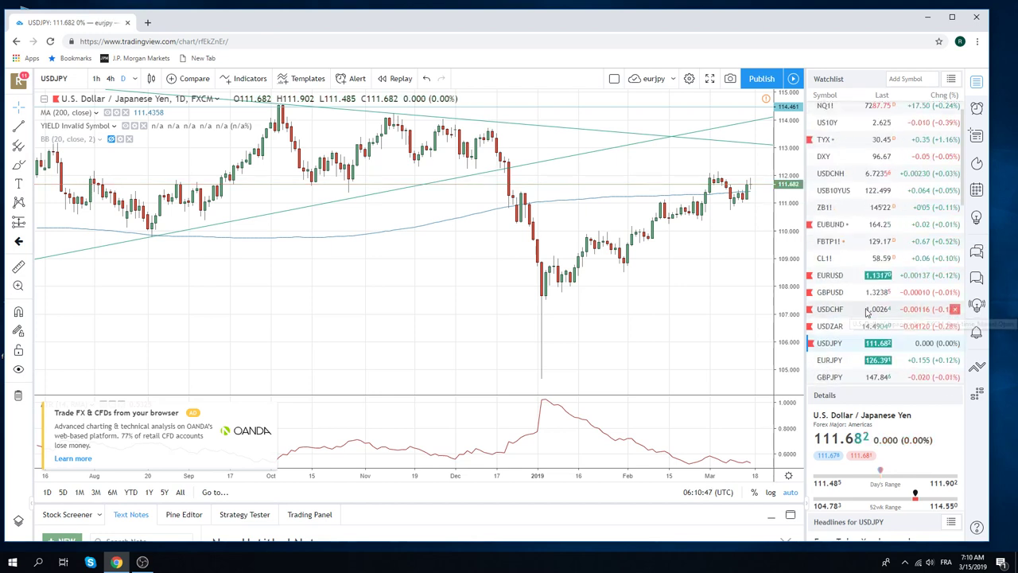
{"action": "scroll", "coordinate": [869, 316], "scroll_direction": "down", "scroll_amount": 2}
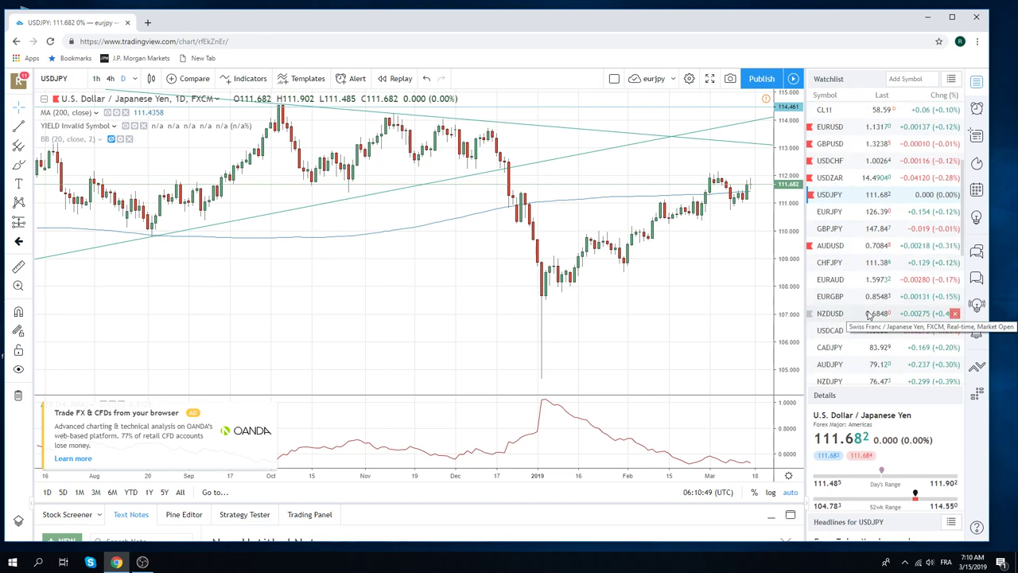
{"action": "scroll", "coordinate": [869, 312], "scroll_direction": "down", "scroll_amount": 1}
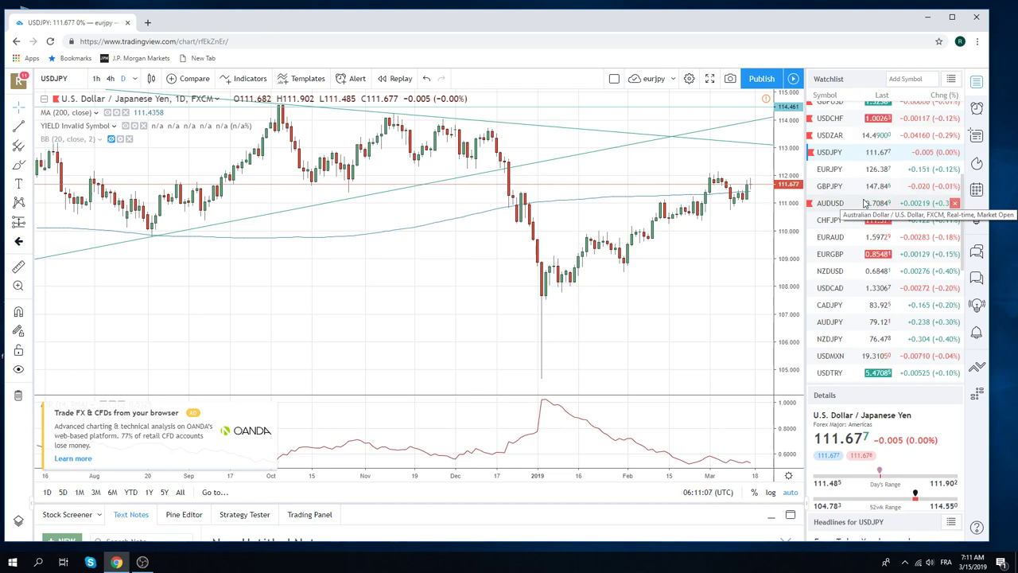
{"action": "scroll", "coordinate": [869, 209], "scroll_direction": "down", "scroll_amount": 2}
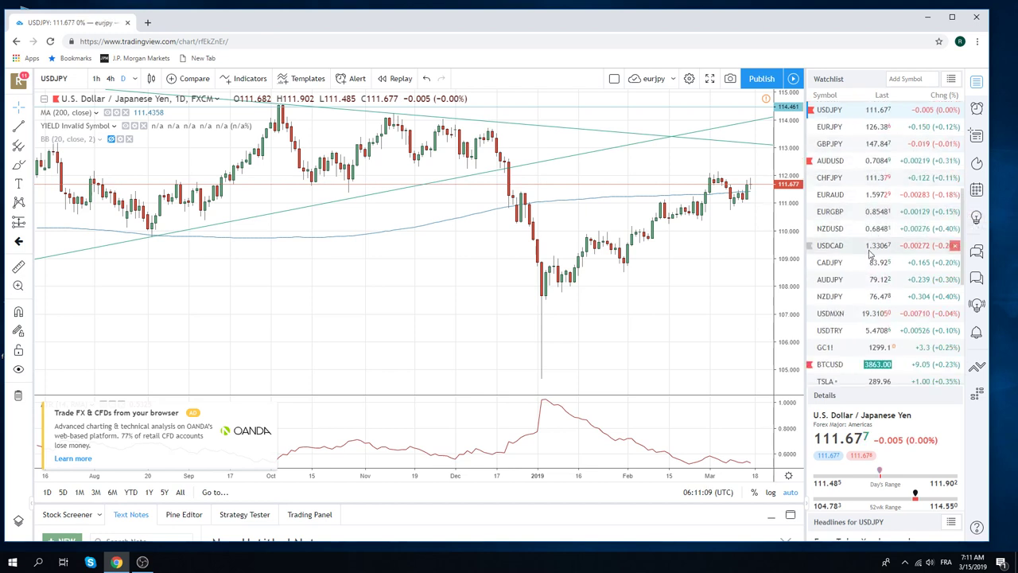
{"action": "scroll", "coordinate": [880, 231], "scroll_direction": "up", "scroll_amount": 2}
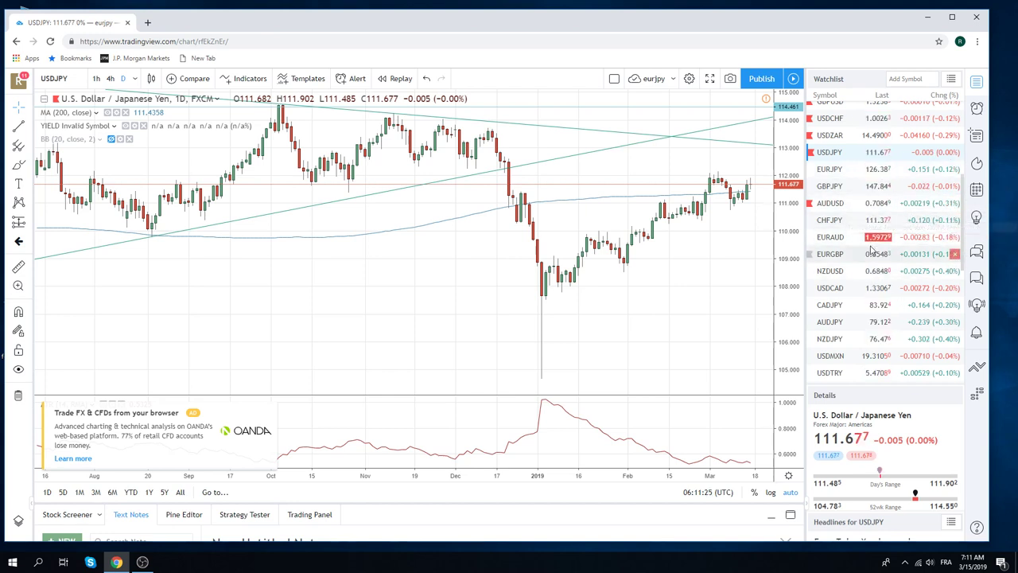
{"action": "scroll", "coordinate": [871, 231], "scroll_direction": "up", "scroll_amount": 1}
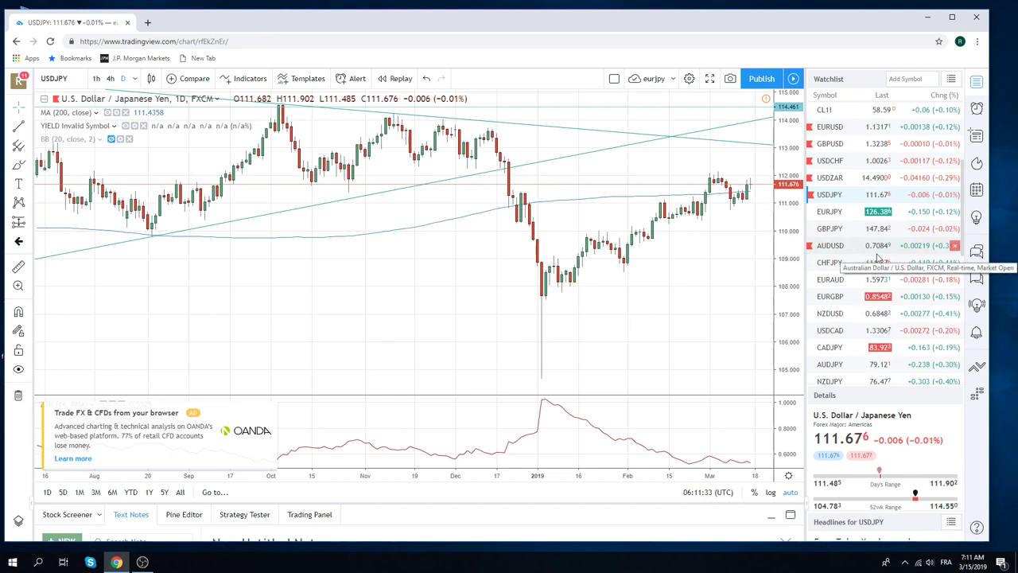
{"action": "scroll", "coordinate": [879, 257], "scroll_direction": "up", "scroll_amount": 1}
{"action": "scroll", "coordinate": [879, 257], "scroll_direction": "down", "scroll_amount": 1}
{"action": "scroll", "coordinate": [880, 258], "scroll_direction": "up", "scroll_amount": 6}
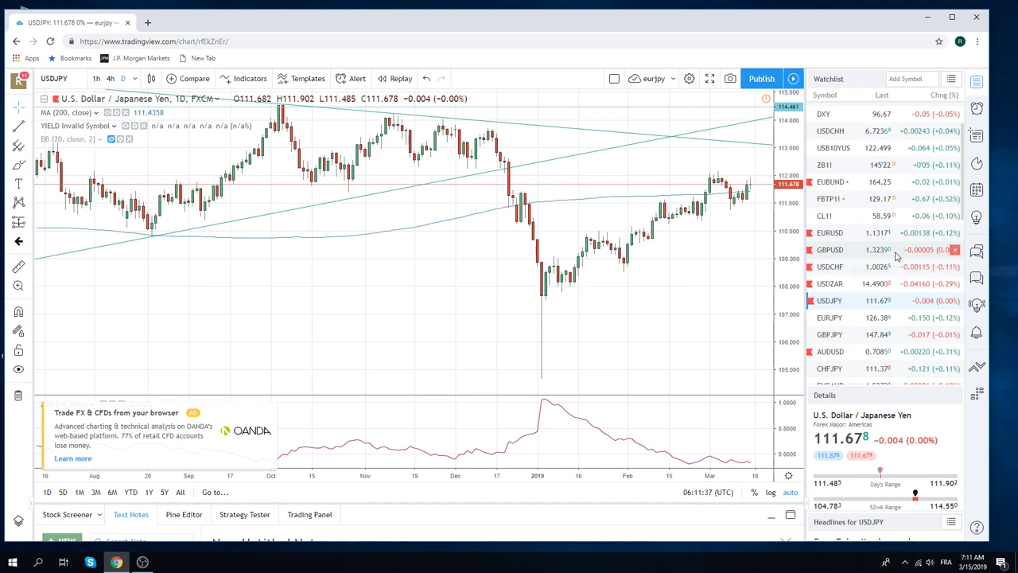
{"action": "scroll", "coordinate": [891, 240], "scroll_direction": "down", "scroll_amount": 2}
{"action": "scroll", "coordinate": [879, 239], "scroll_direction": "down", "scroll_amount": 2}
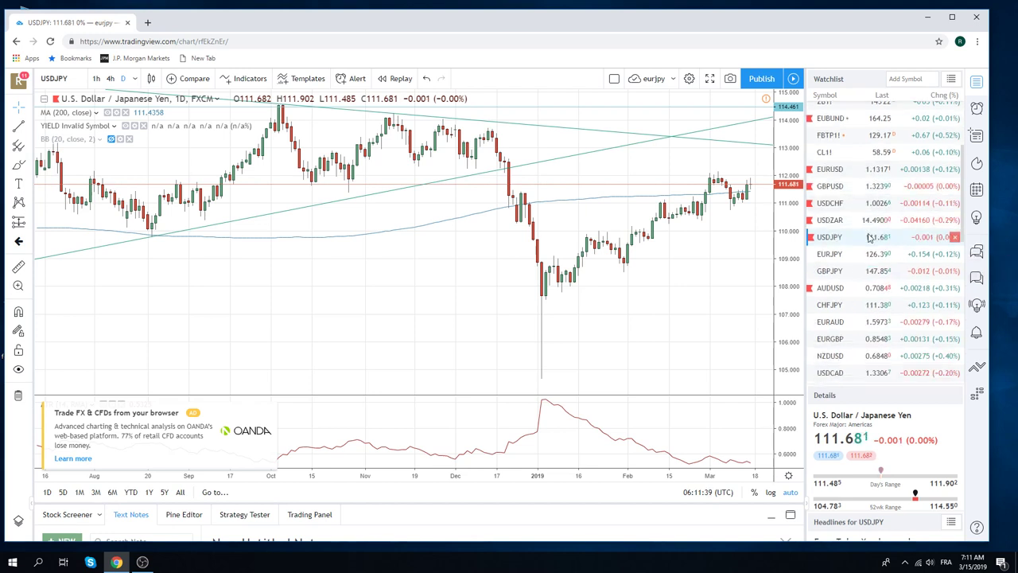
{"action": "scroll", "coordinate": [870, 236], "scroll_direction": "down", "scroll_amount": 1}
{"action": "scroll", "coordinate": [874, 249], "scroll_direction": "up", "scroll_amount": 1}
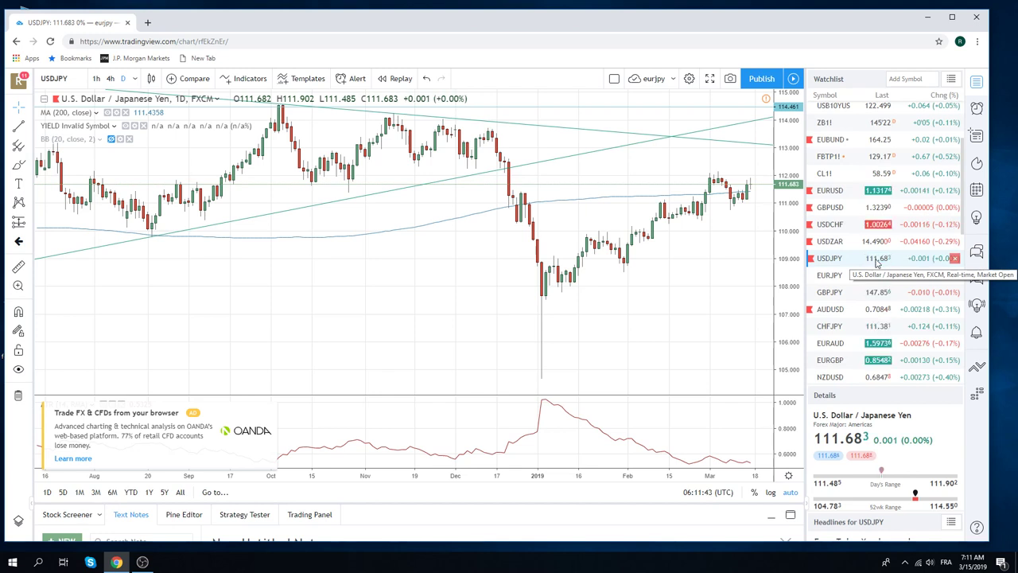
{"action": "scroll", "coordinate": [878, 256], "scroll_direction": "down", "scroll_amount": 1}
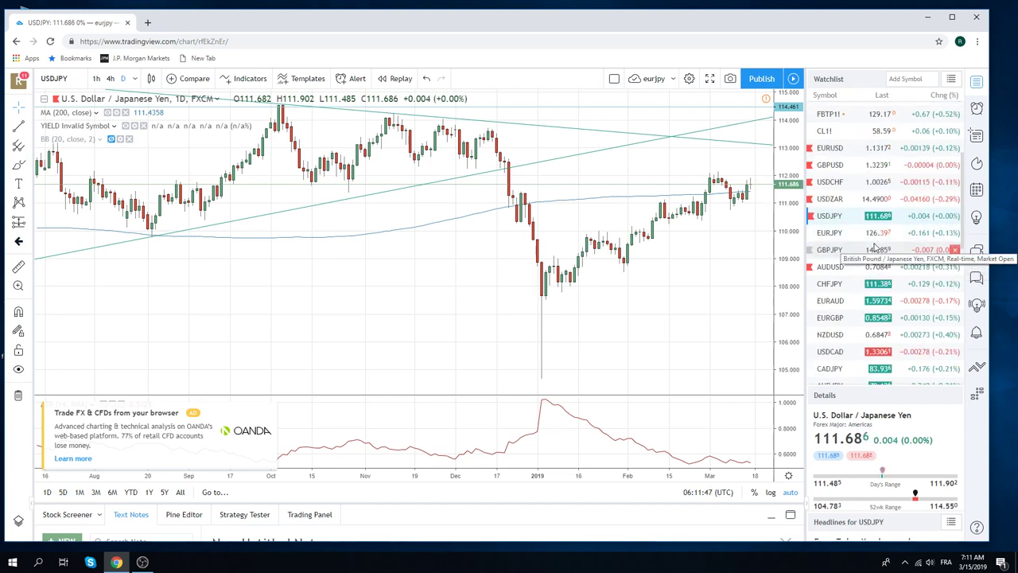
{"action": "scroll", "coordinate": [875, 270], "scroll_direction": "up", "scroll_amount": 1}
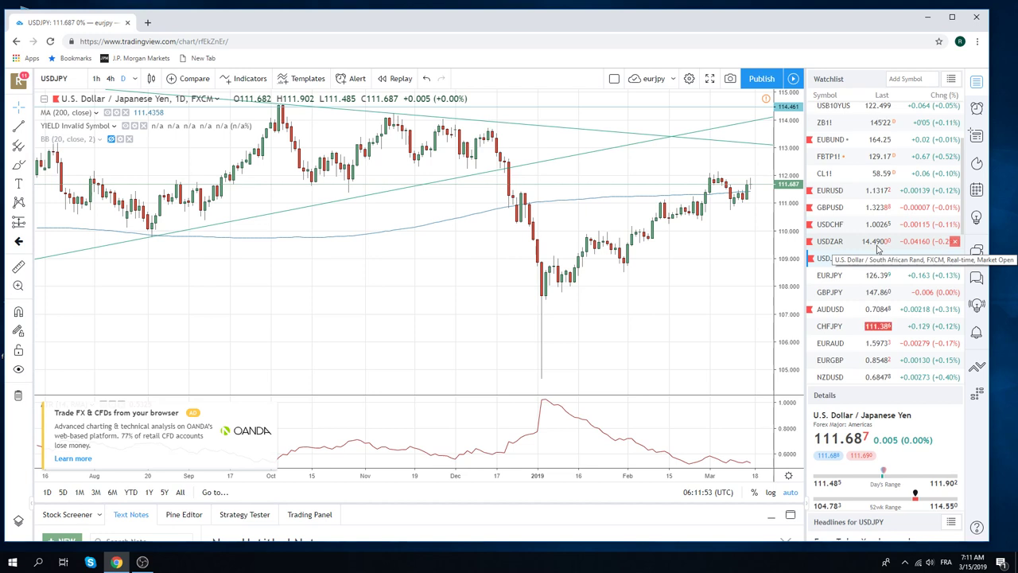
{"action": "scroll", "coordinate": [878, 253], "scroll_direction": "down", "scroll_amount": 1}
{"action": "scroll", "coordinate": [879, 259], "scroll_direction": "down", "scroll_amount": 1}
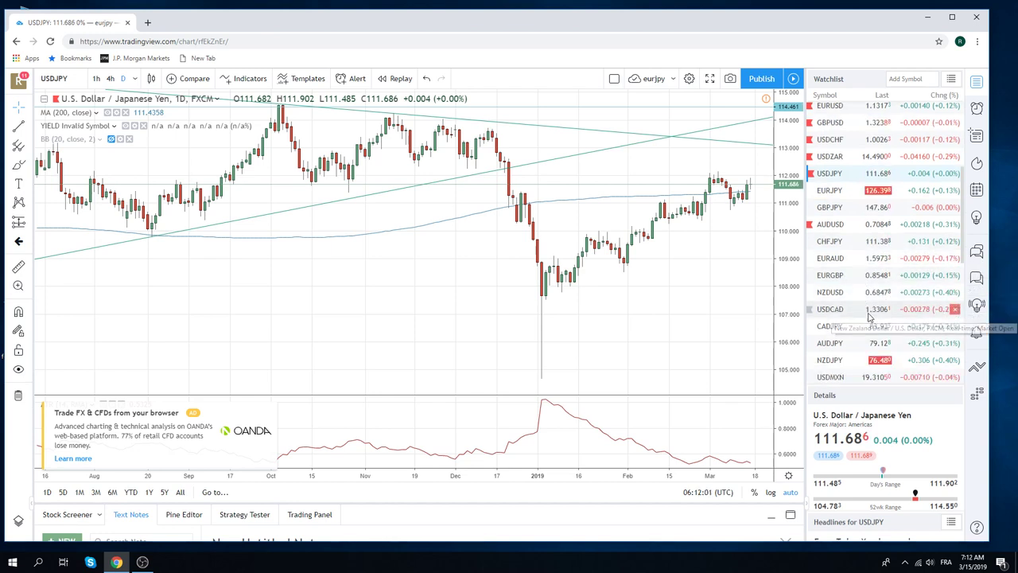
{"action": "scroll", "coordinate": [882, 226], "scroll_direction": "down", "scroll_amount": 1}
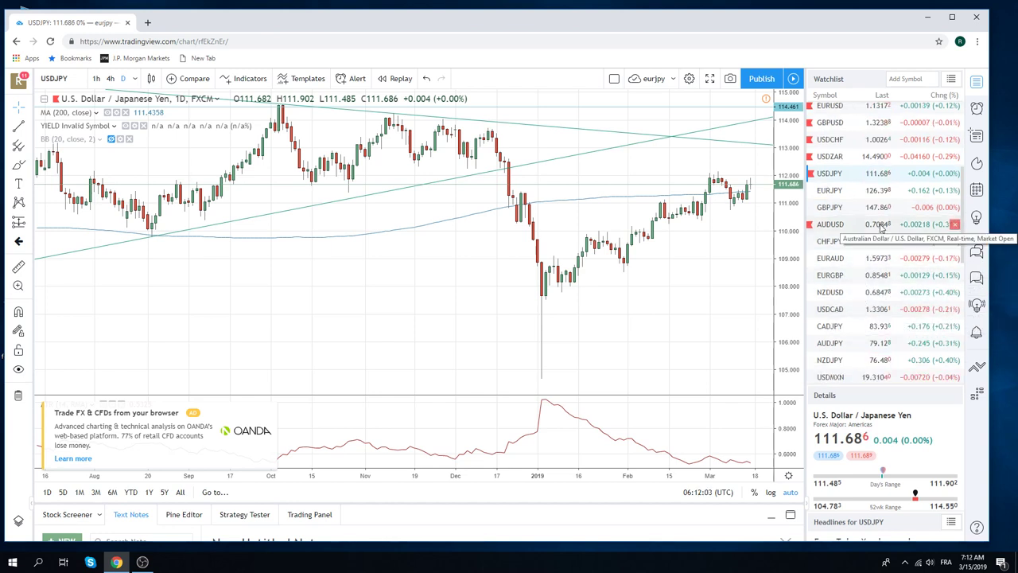